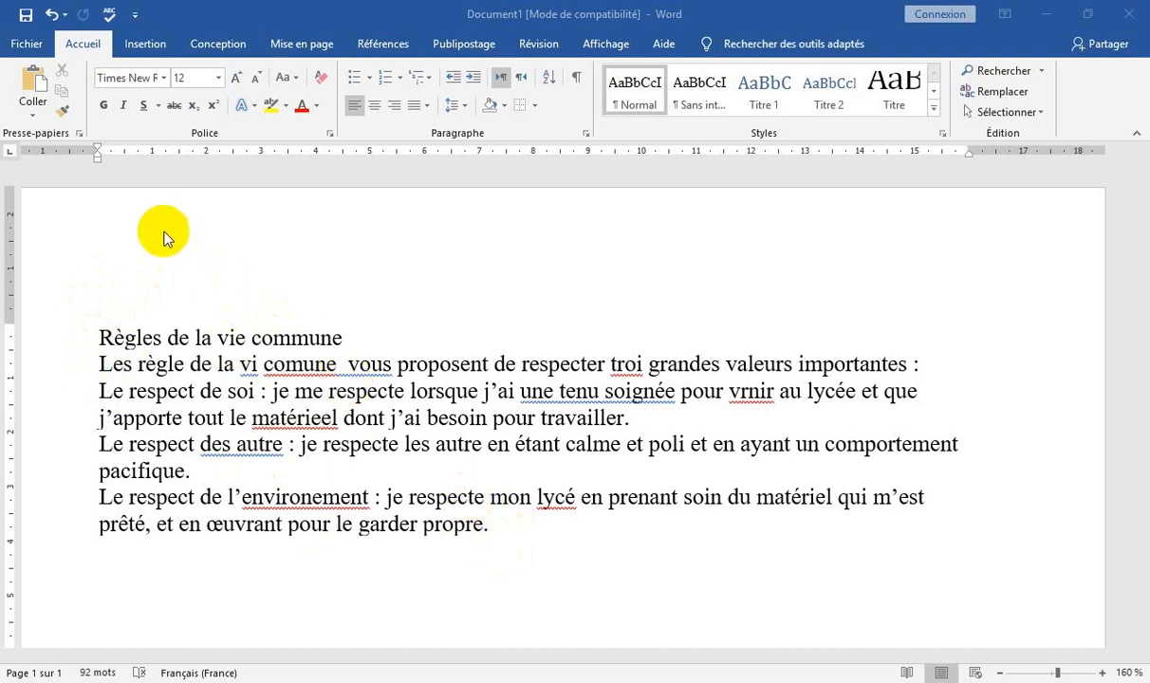
Save the document as a Word document named "Règles de la vie" in the Mes Textes folder.
{"action": "left_click", "coordinate": [27, 48]}
{"action": "left_click", "coordinate": [76, 247]}
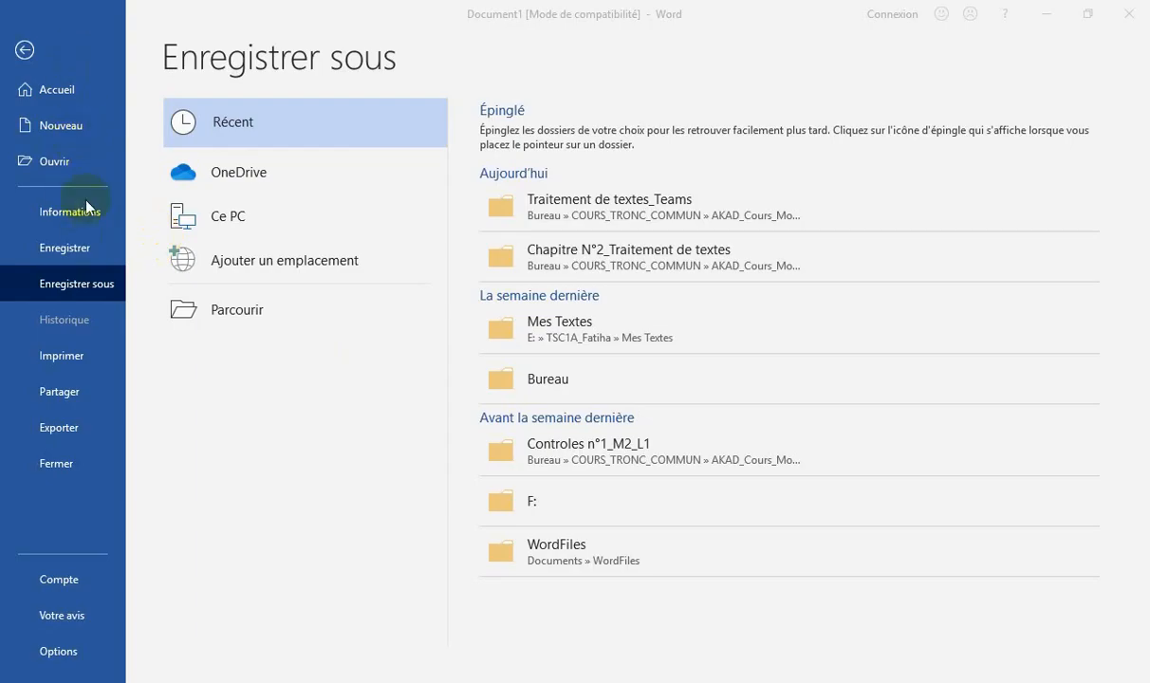
{"action": "left_click", "coordinate": [78, 293]}
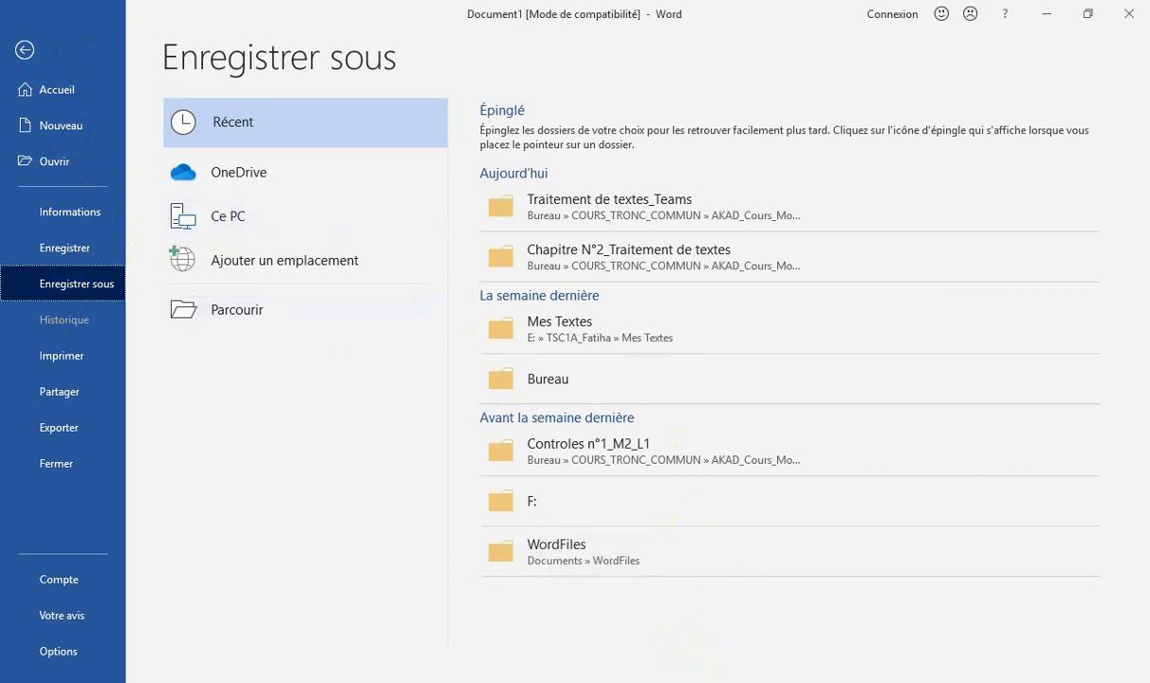
{"action": "left_click", "coordinate": [567, 330]}
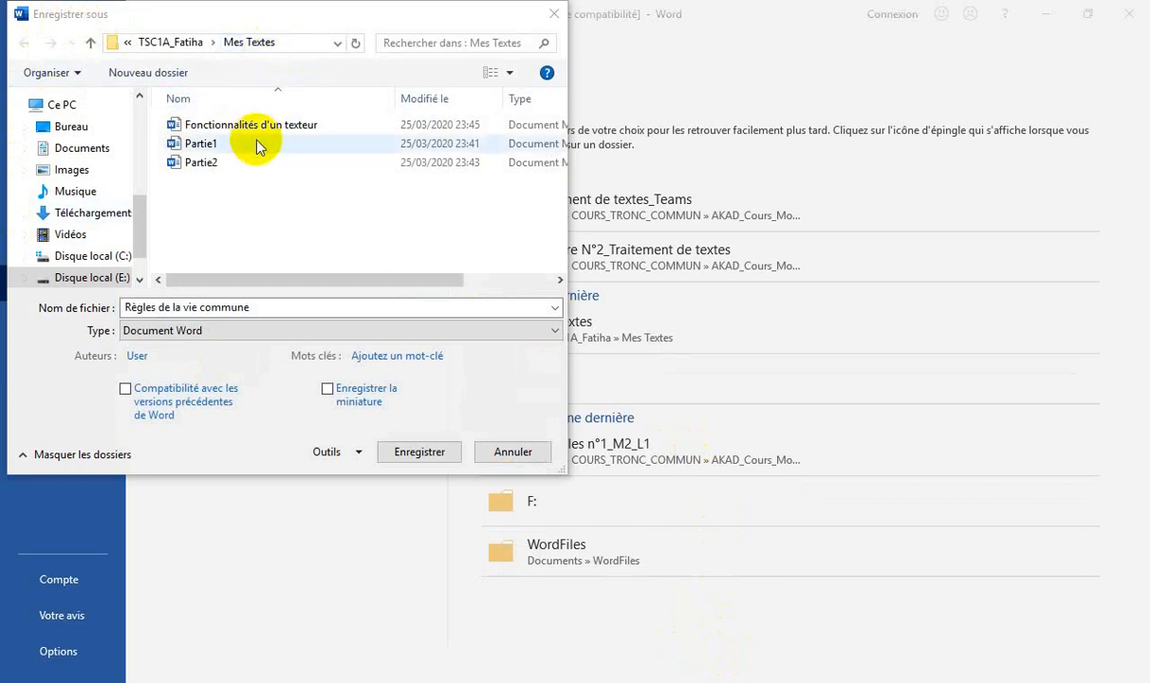
{"action": "left_click", "coordinate": [262, 306]}
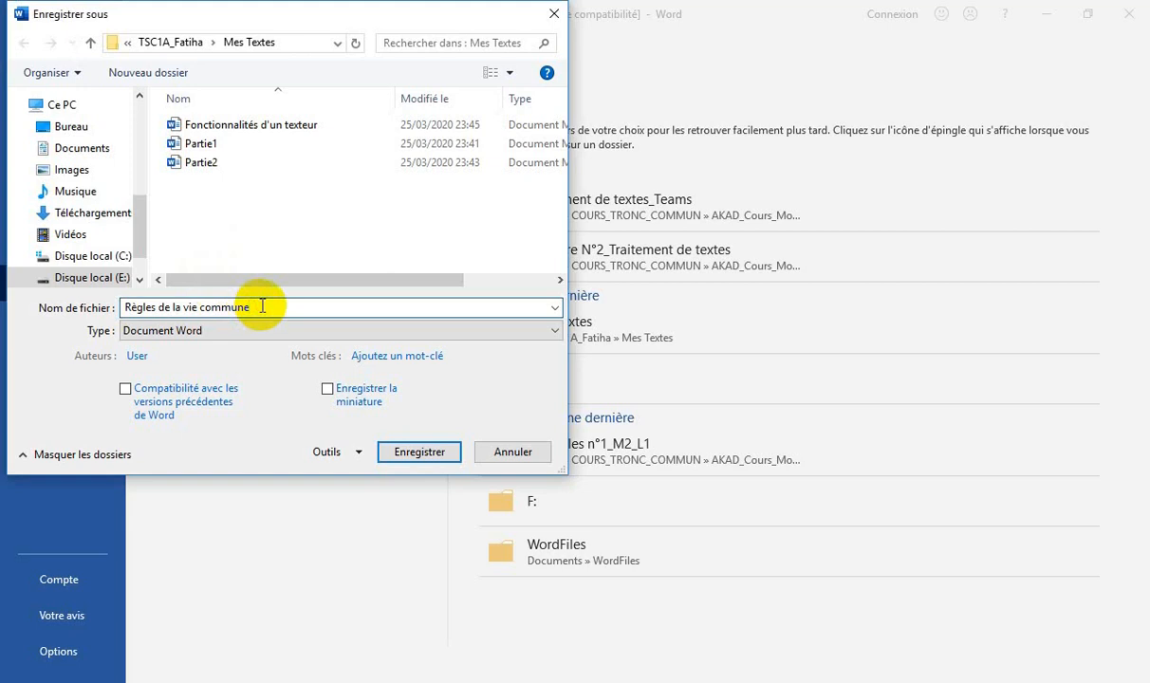
{"action": "key", "text": "BackSpace"}
{"action": "key", "text": "BackSpace"}
{"action": "key", "text": "BackSpace"}
{"action": "key", "text": "BackSpace"}
{"action": "key", "text": "BackSpace"}
{"action": "key", "text": "BackSpace"}
{"action": "key", "text": "BackSpace"}
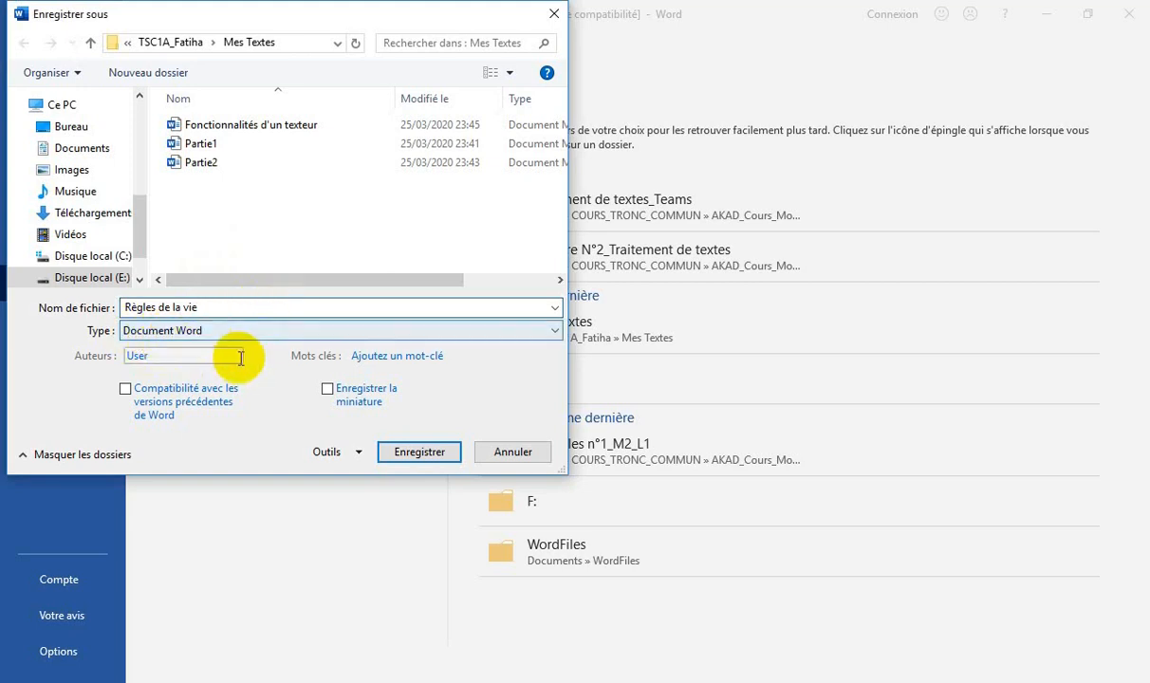
{"action": "left_click", "coordinate": [418, 451]}
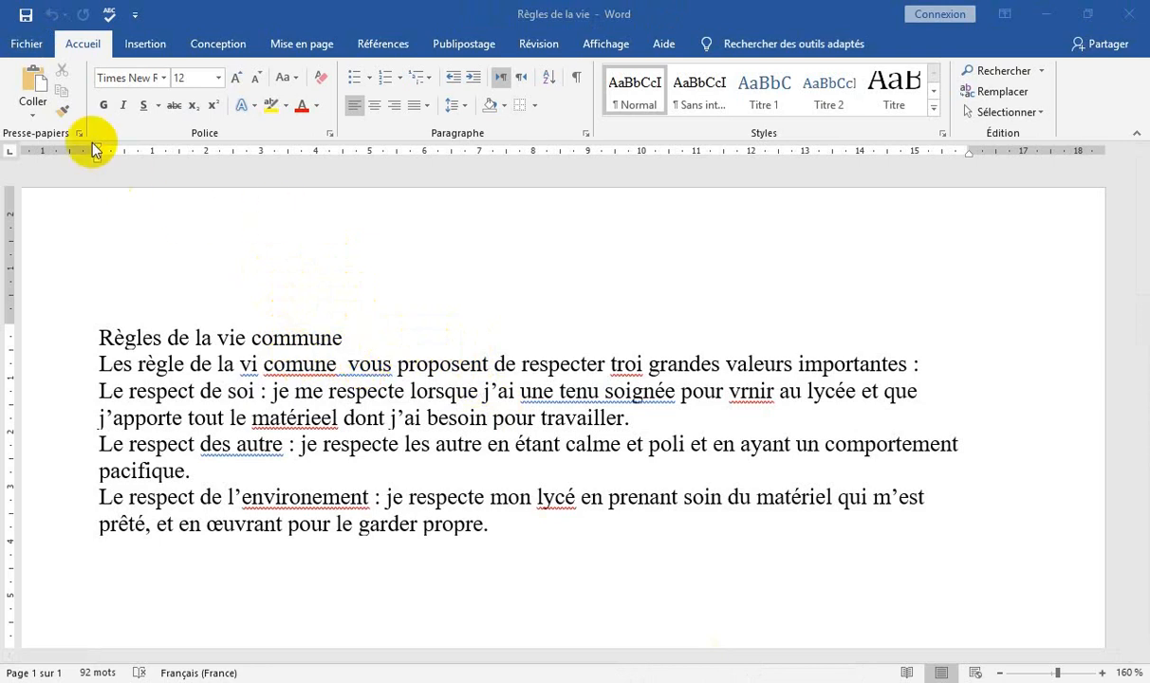
Run the spelling and grammar check on the whole text, accepting corrections such as "vie" for "vi" and "commune" for "comune".
{"action": "left_click", "coordinate": [108, 19]}
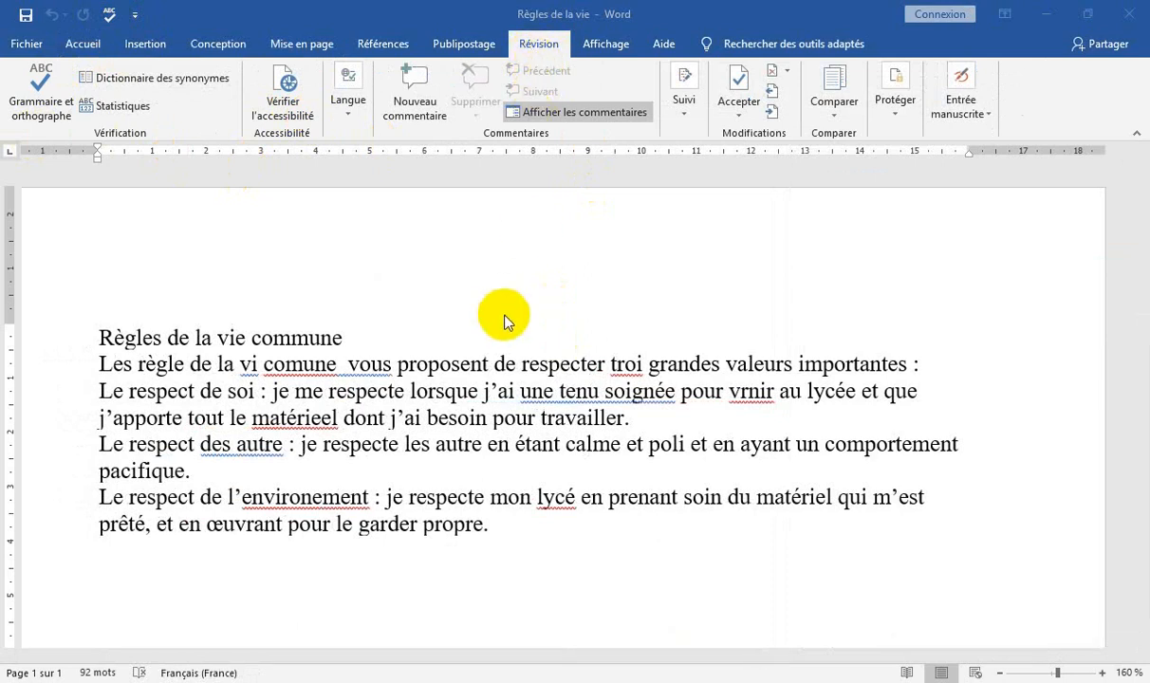
{"action": "key", "text": "F7"}
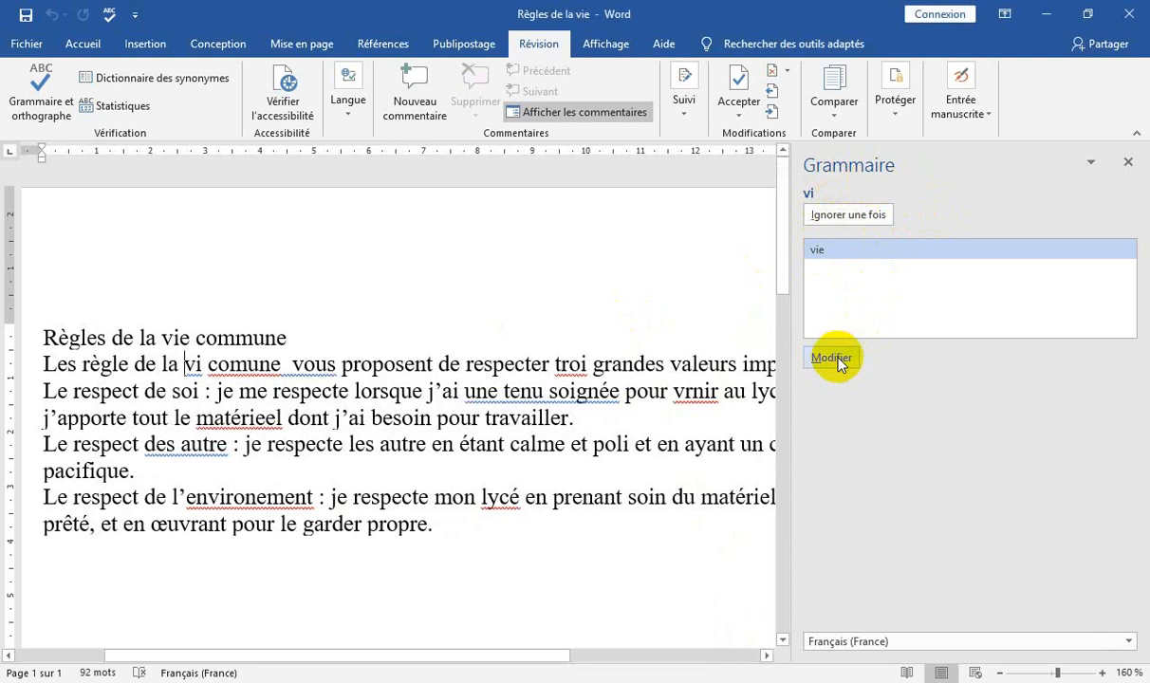
{"action": "left_click", "coordinate": [838, 362]}
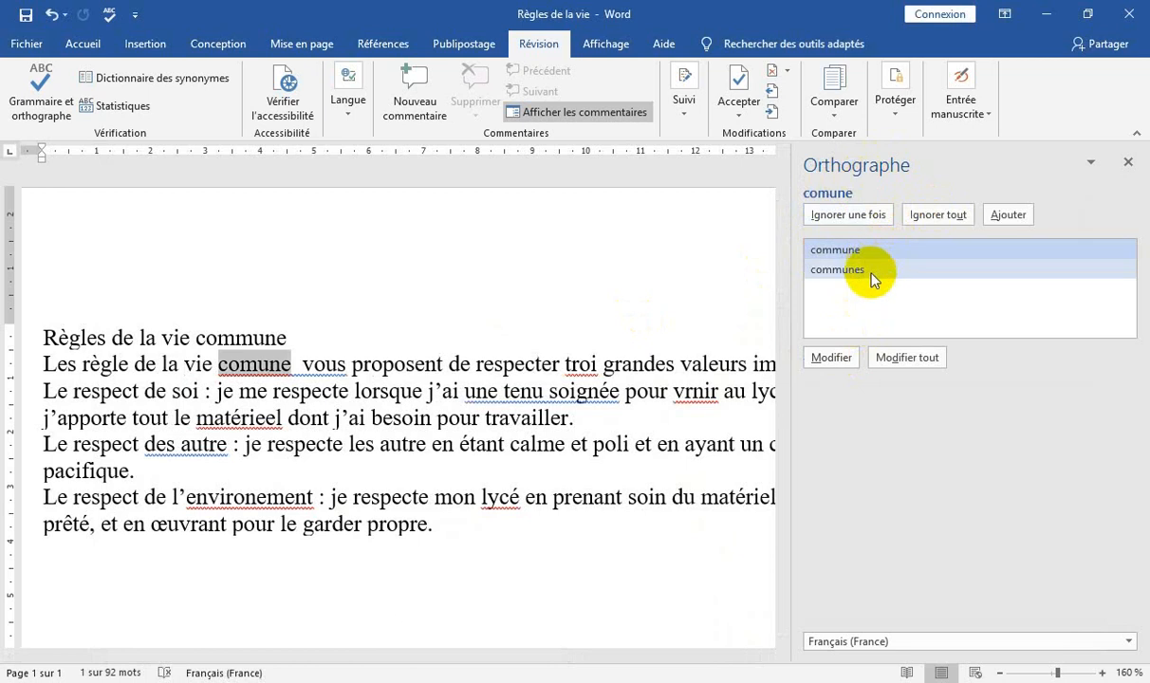
{"action": "left_click", "coordinate": [842, 360]}
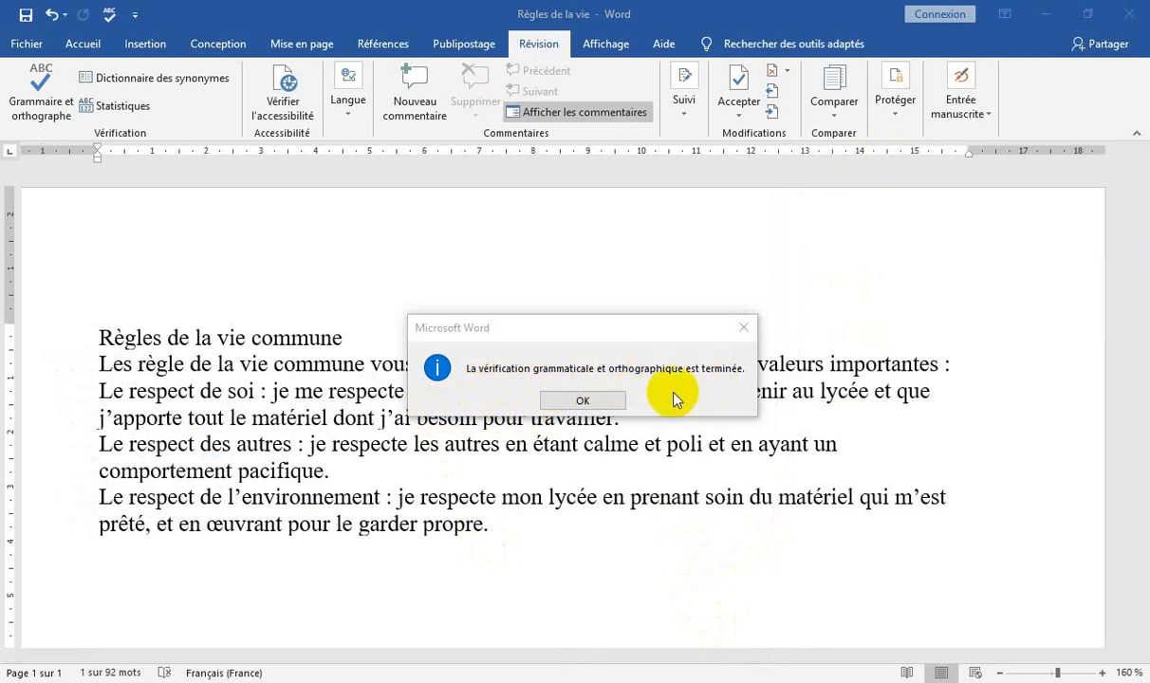
{"action": "left_click", "coordinate": [587, 400]}
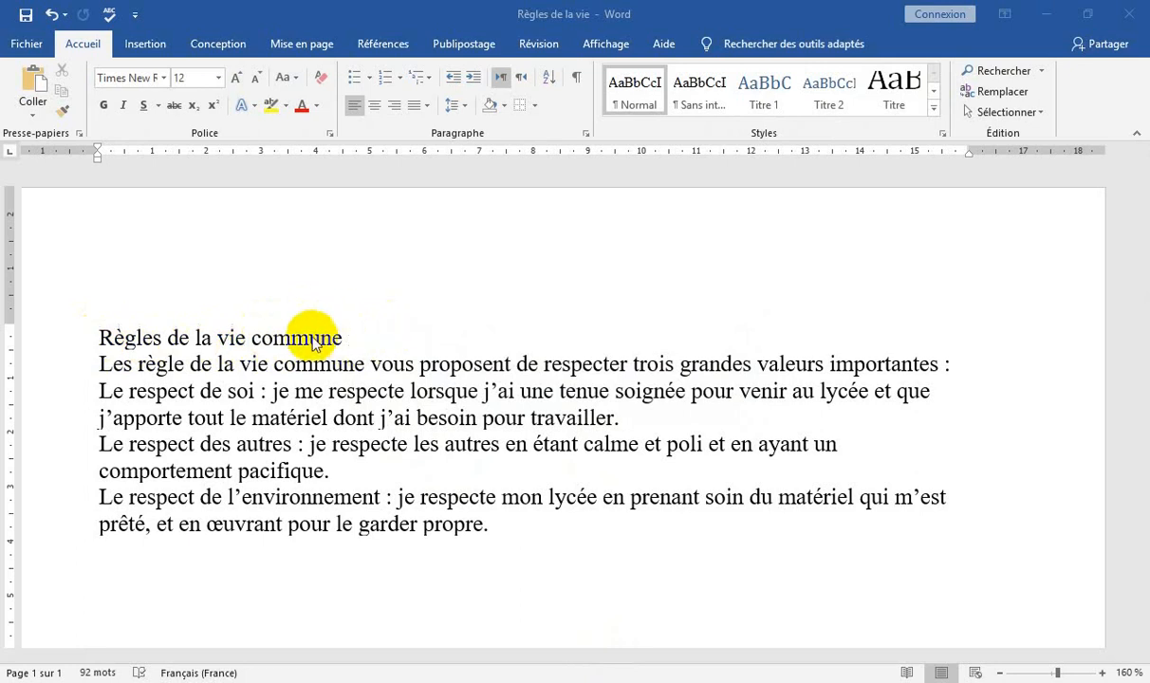
Center the title "Règles de la vie commune" and set its font size to 24.
{"action": "triple_click", "coordinate": [218, 343]}
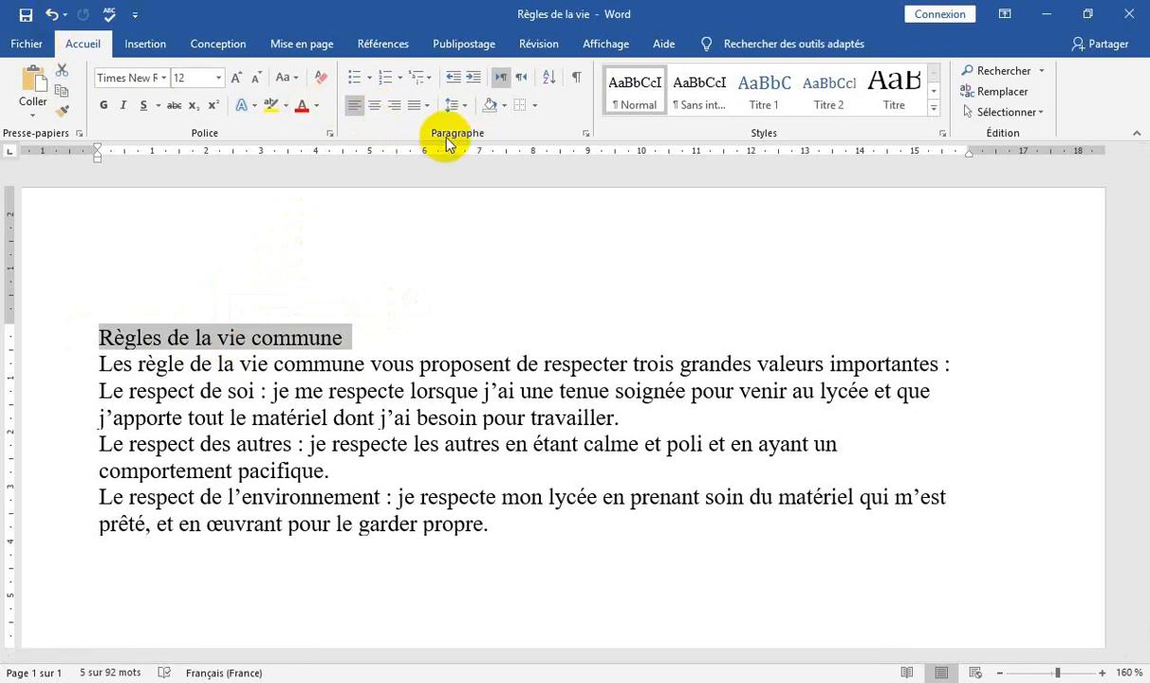
{"action": "left_click", "coordinate": [375, 107]}
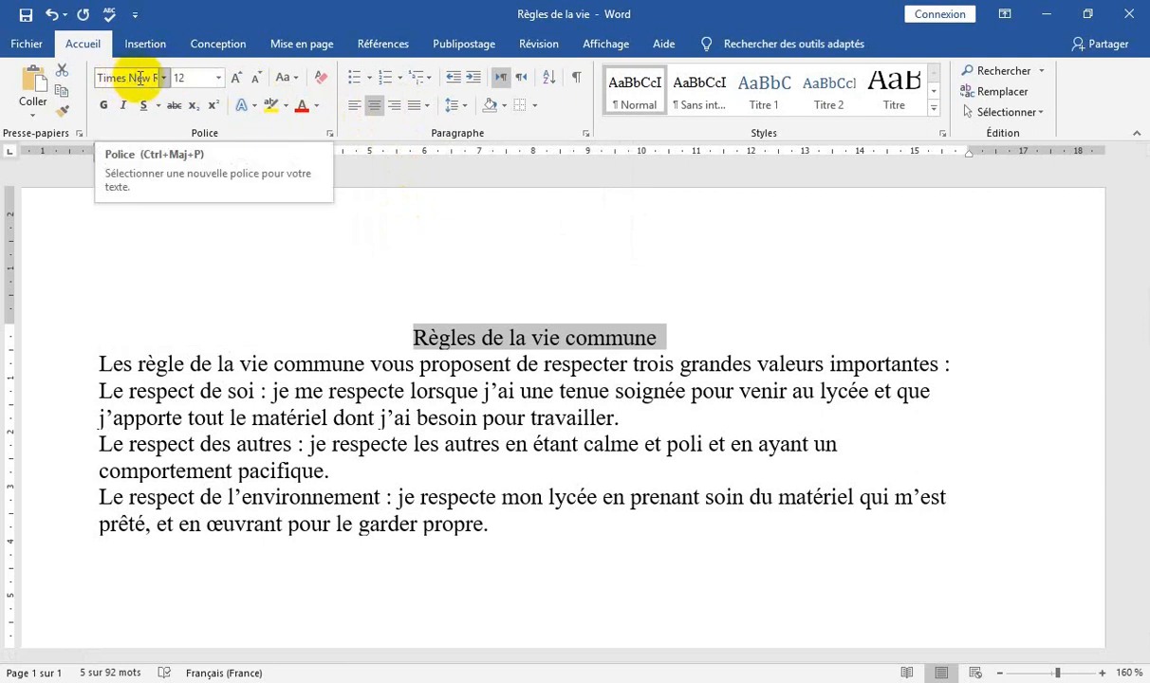
{"action": "left_click", "coordinate": [215, 79]}
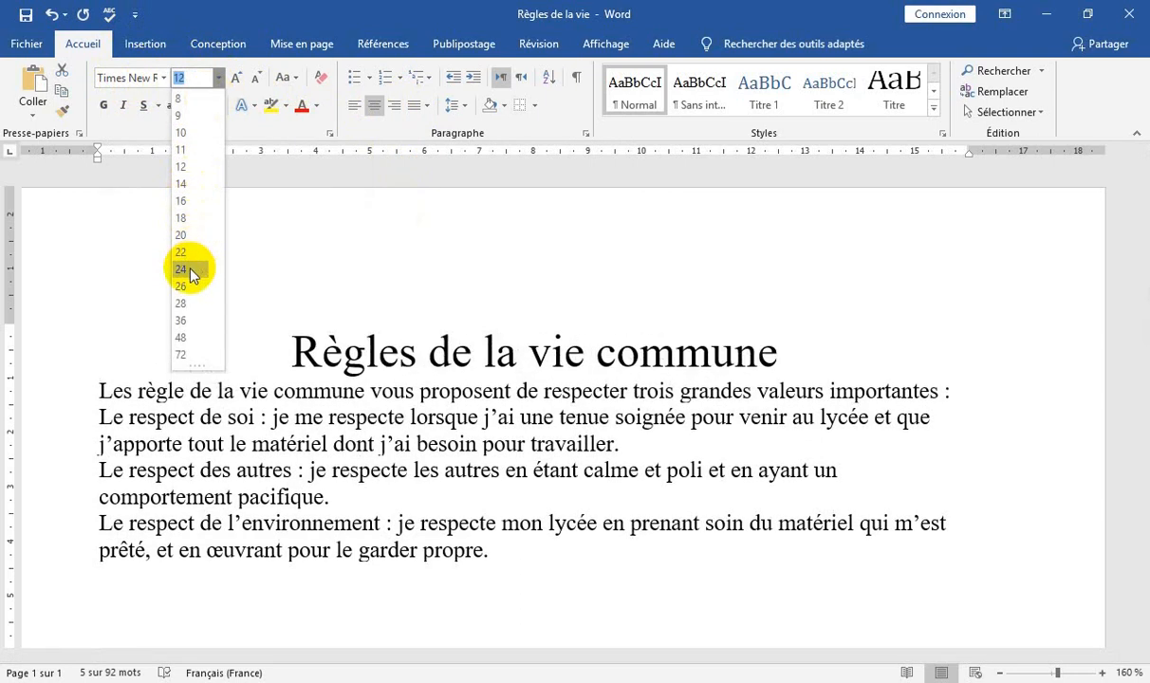
{"action": "left_click", "coordinate": [186, 270]}
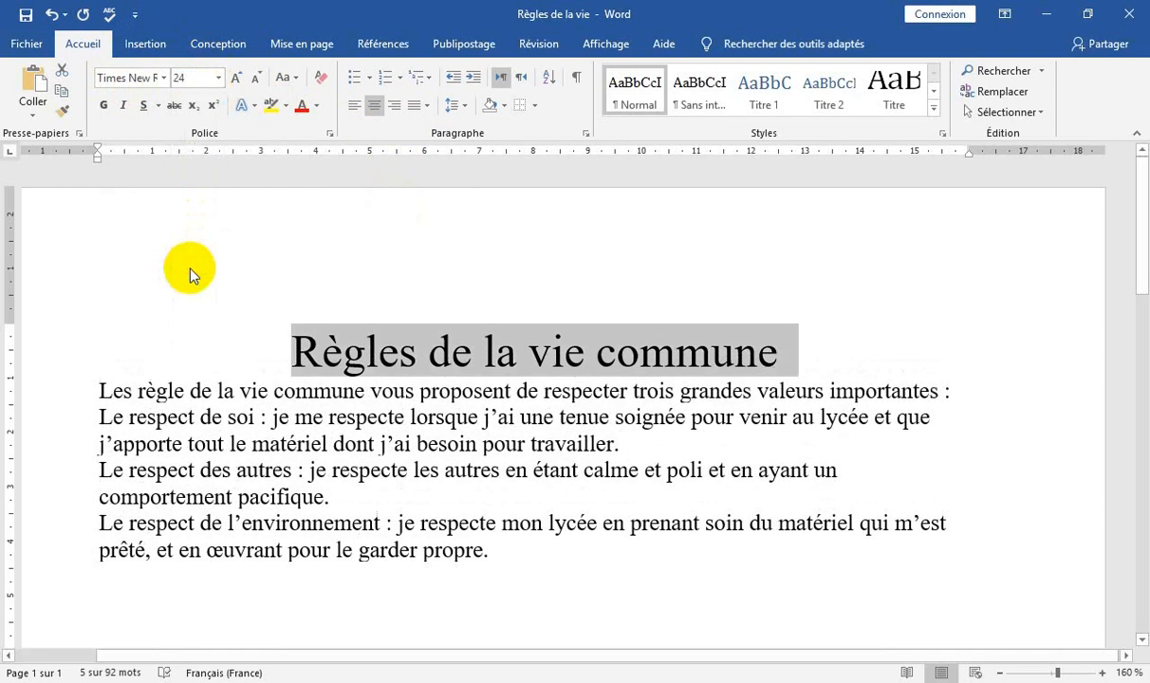
Color the title text with the standard blue (Bleu) and make it bold.
{"action": "left_click", "coordinate": [318, 107]}
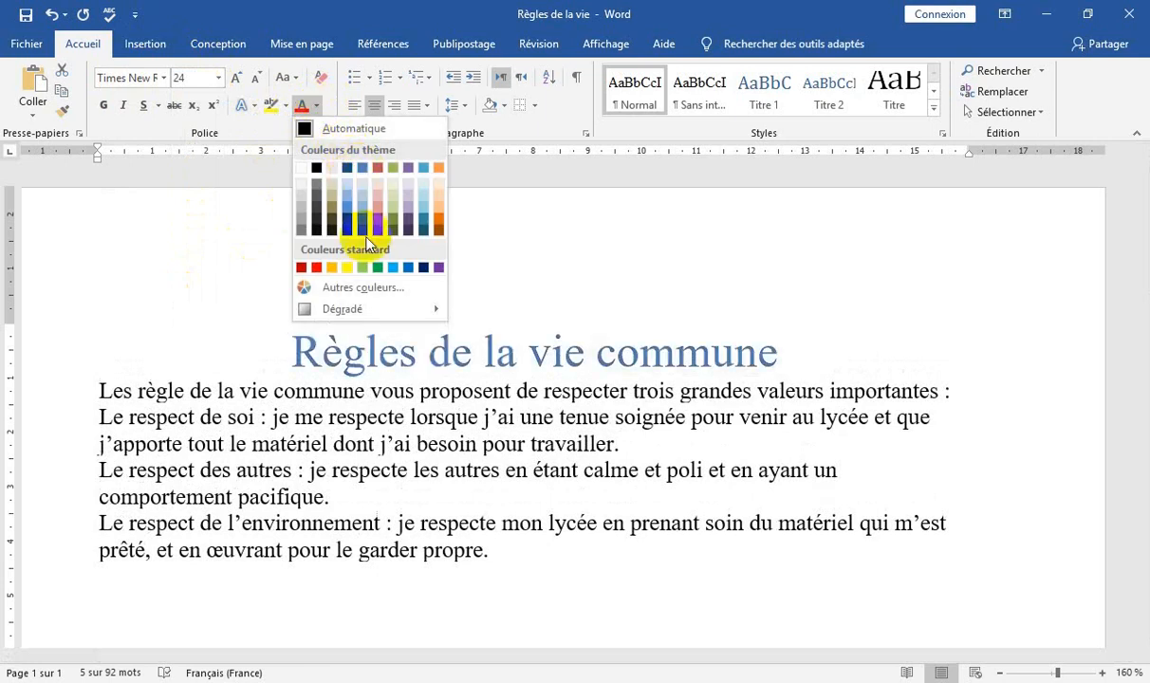
{"action": "left_click", "coordinate": [411, 269]}
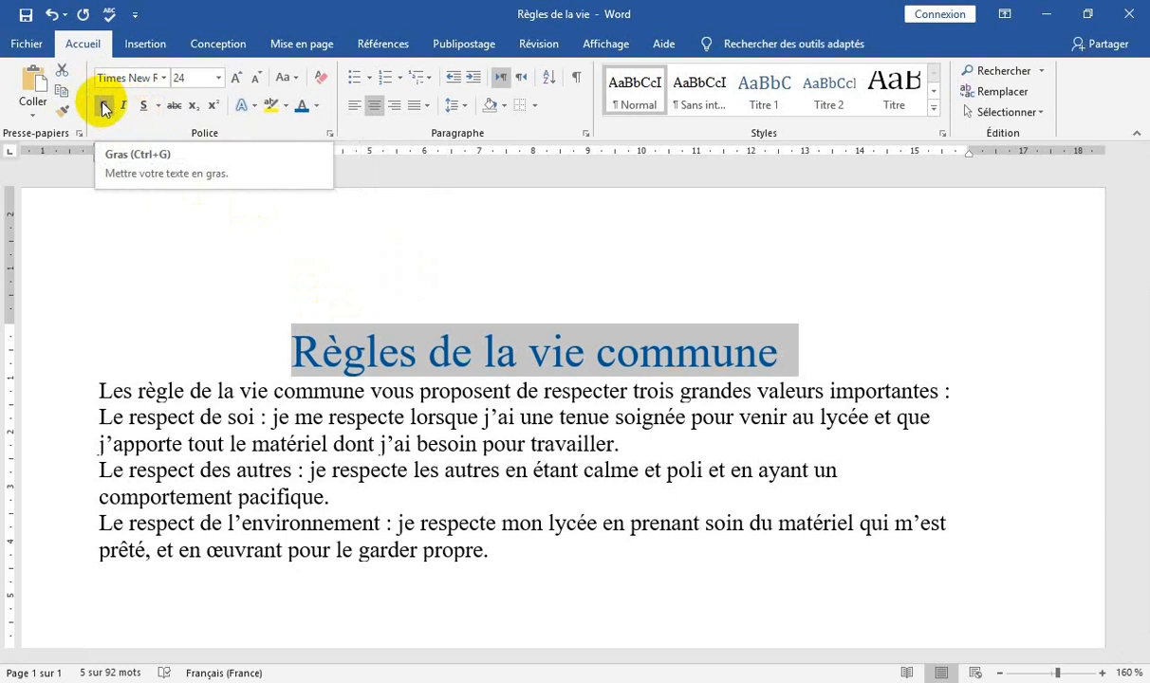
{"action": "left_click", "coordinate": [104, 106]}
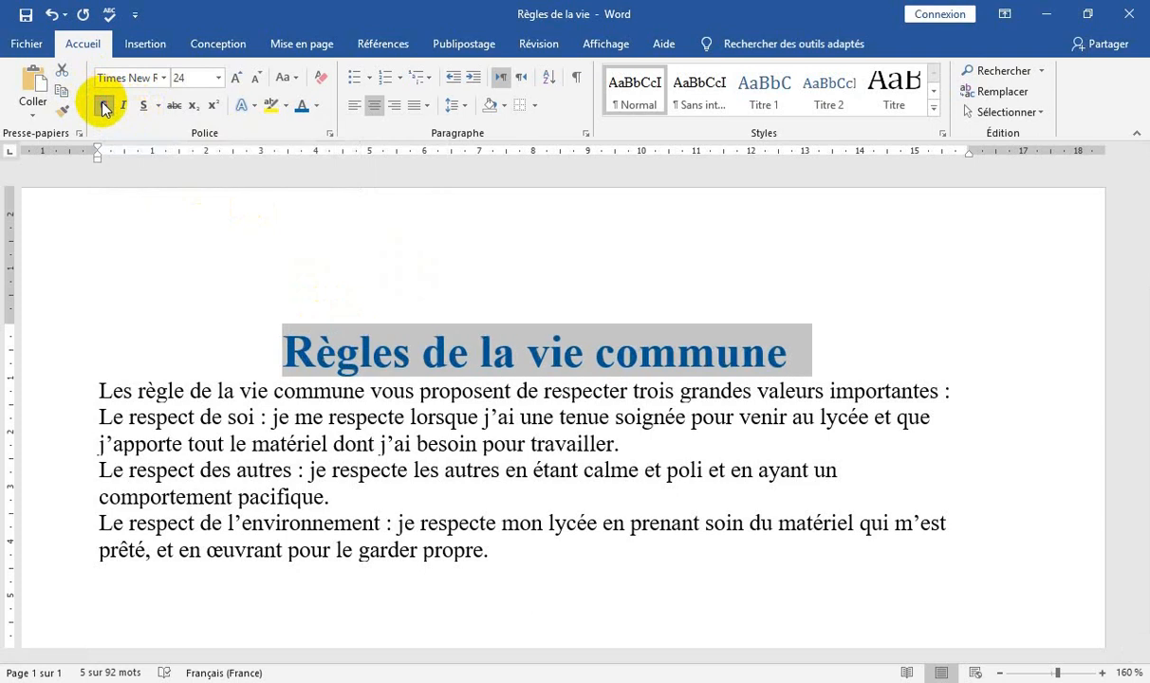
Underline only the words of the title, without the spaces, using the Mots underline style.
{"action": "left_click", "coordinate": [160, 106]}
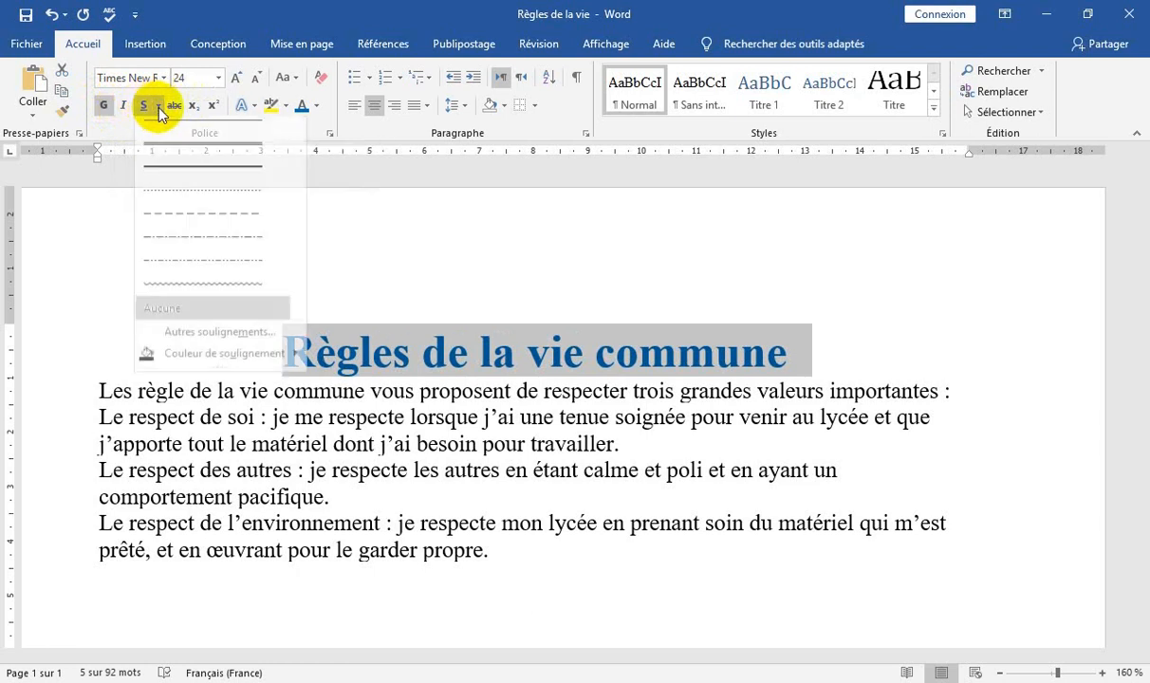
{"action": "left_click", "coordinate": [213, 343]}
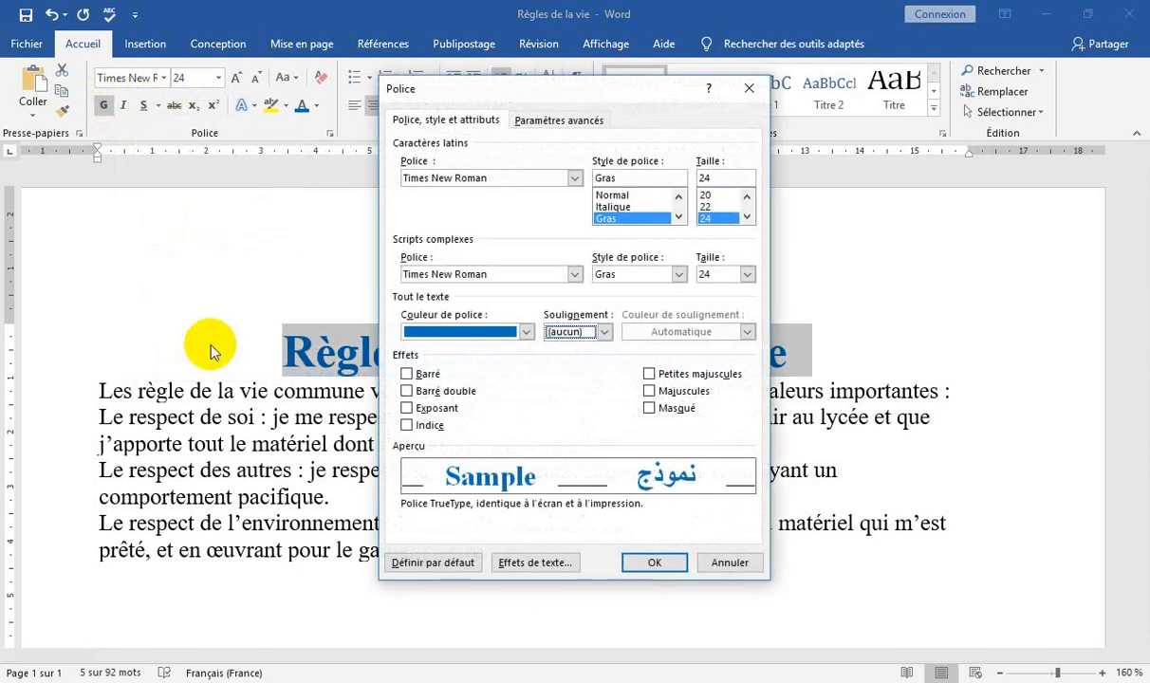
{"action": "left_click", "coordinate": [604, 334]}
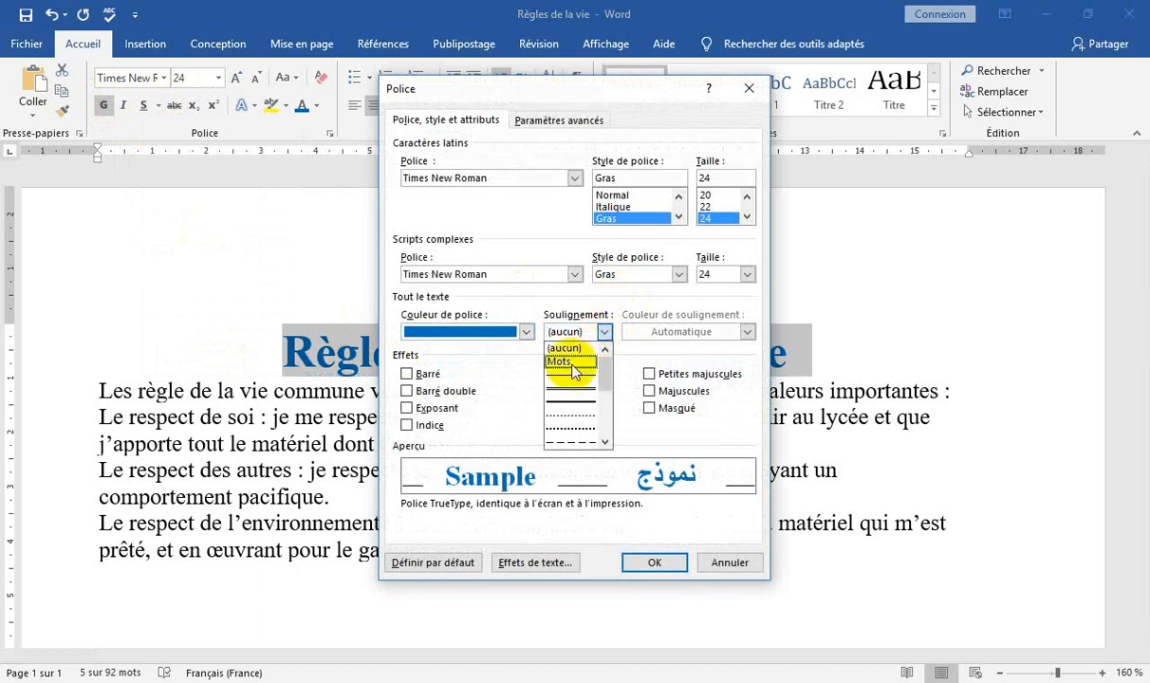
{"action": "left_click", "coordinate": [572, 361]}
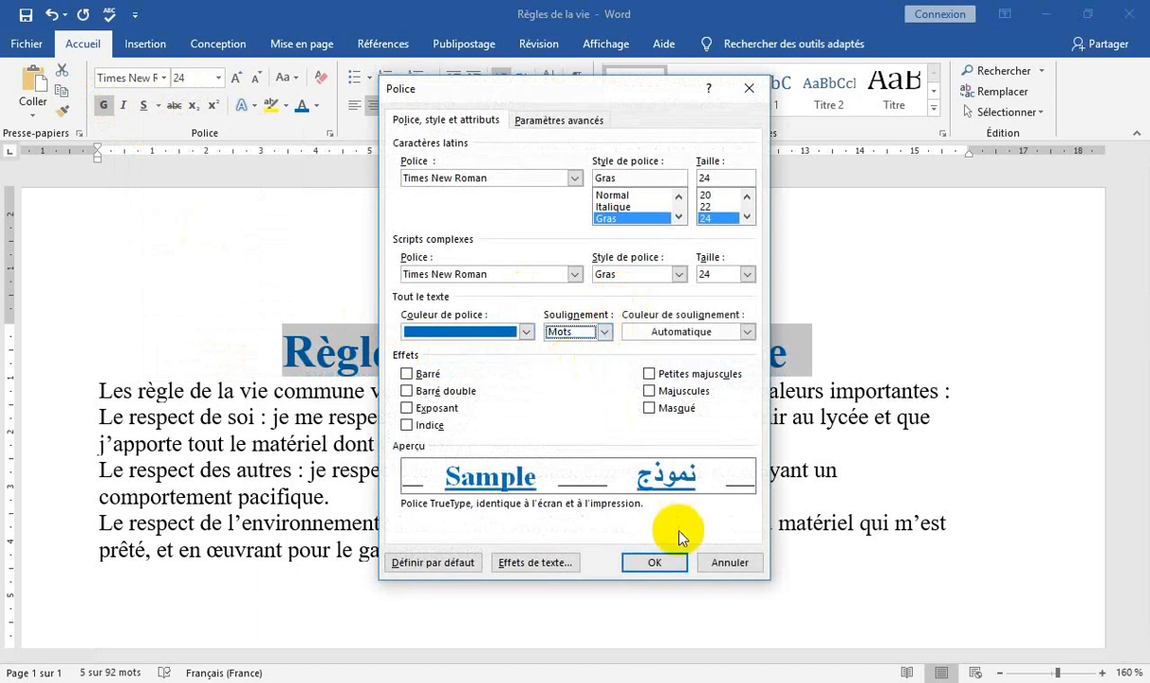
{"action": "left_click", "coordinate": [654, 563]}
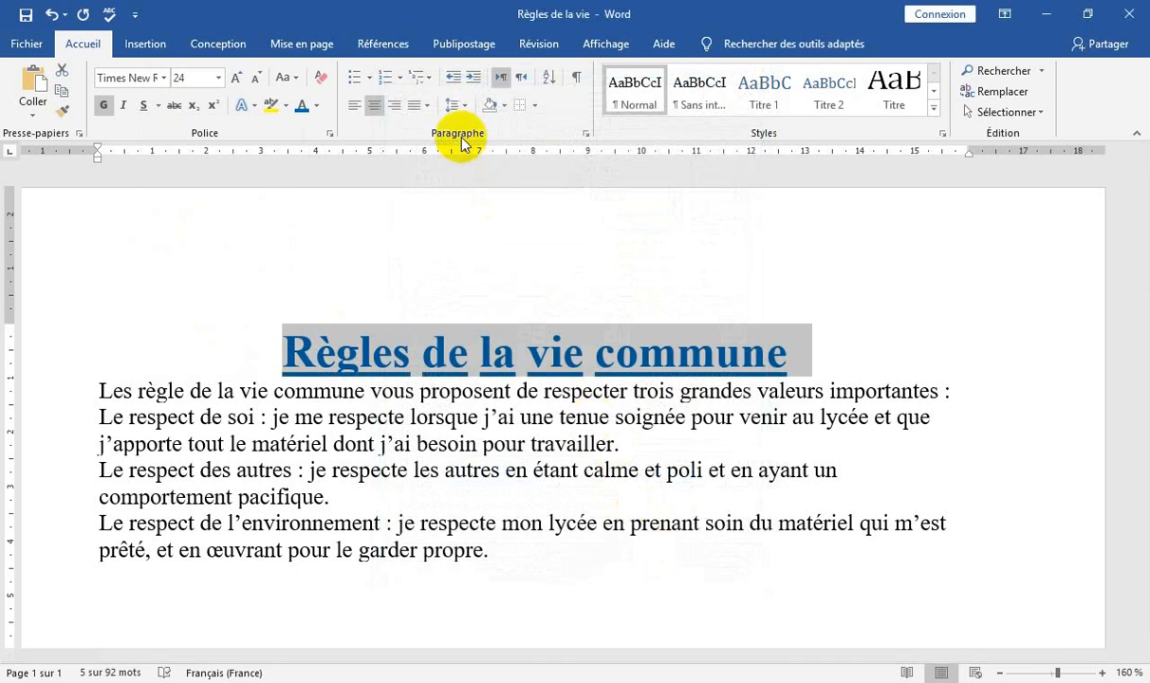
Add outside borders (Bordures extérieures) around the title paragraph and deselect it.
{"action": "left_click", "coordinate": [535, 106]}
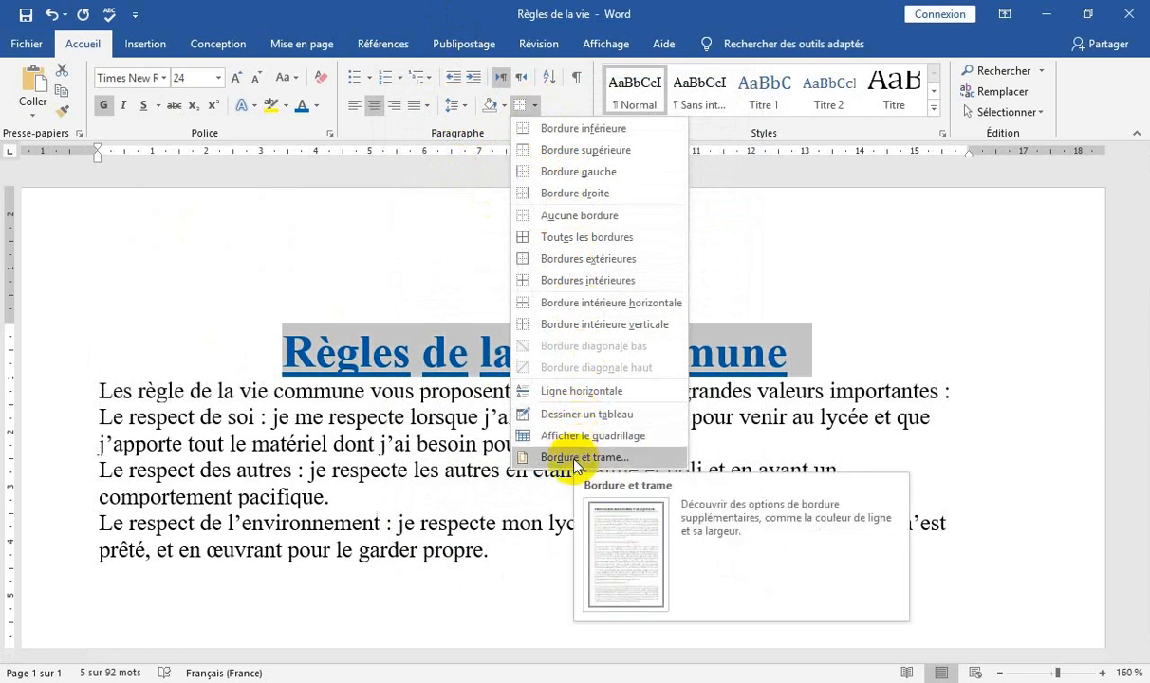
{"action": "left_click", "coordinate": [573, 261]}
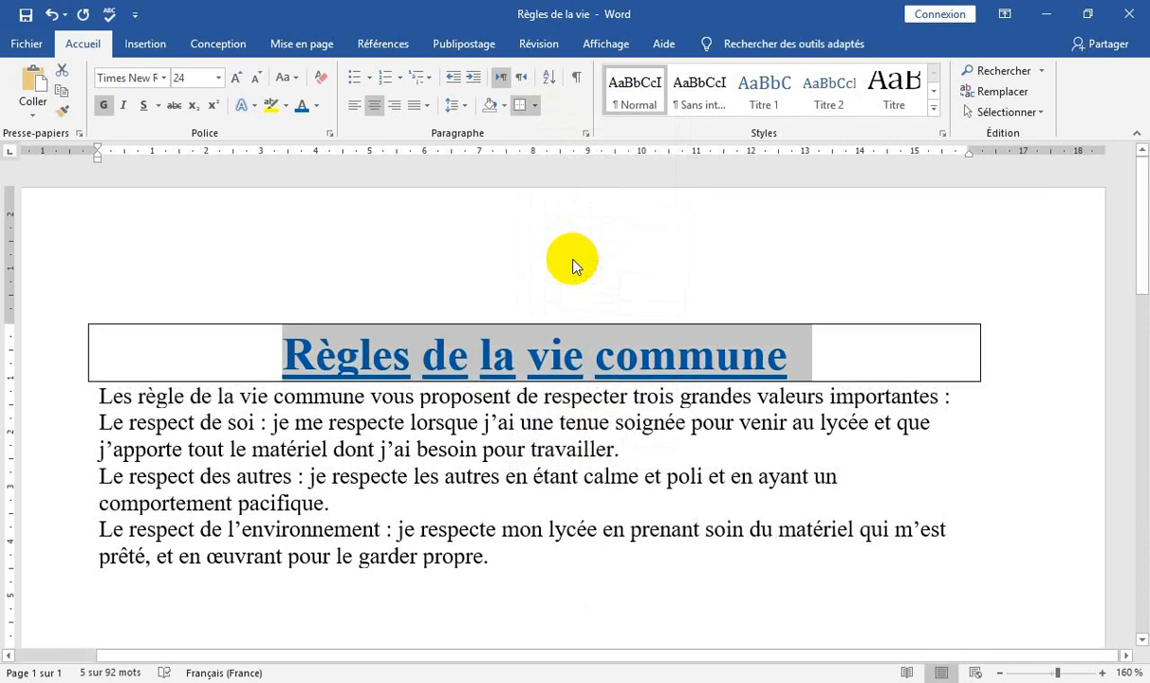
{"action": "left_click", "coordinate": [465, 403]}
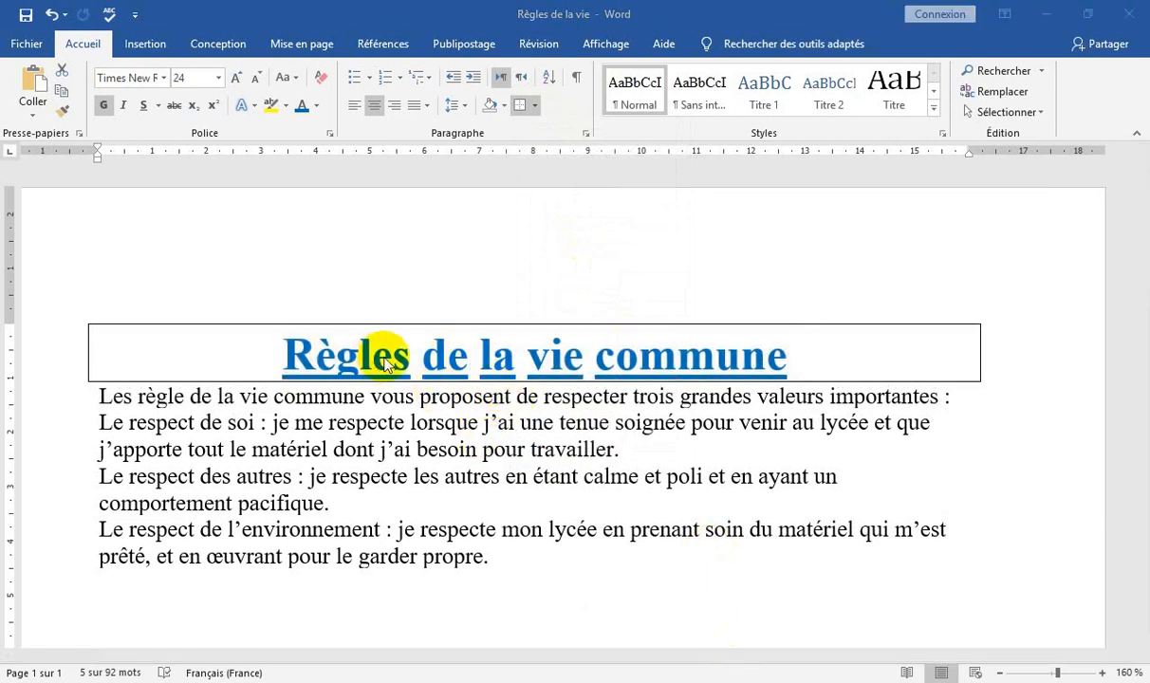
Select the whole title paragraph and choose the thick-and-thin double line style for its box border in the Bordure et trame settings.
{"action": "triple_click", "coordinate": [454, 361]}
{"action": "double_click", "coordinate": [452, 362]}
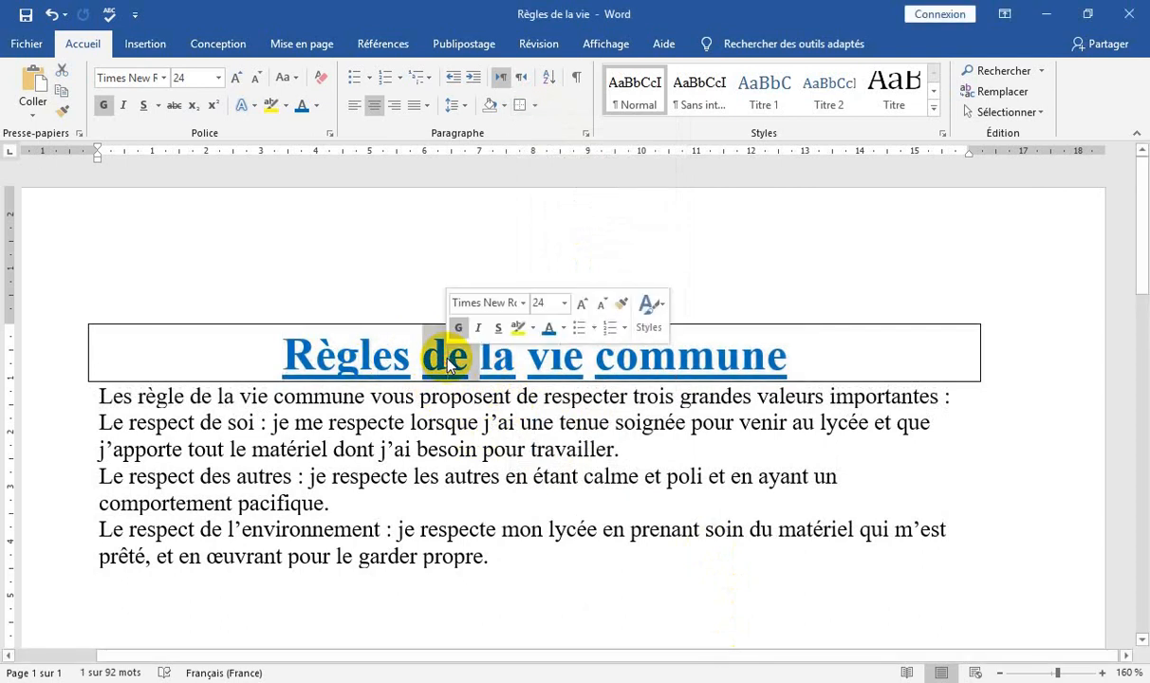
{"action": "triple_click", "coordinate": [449, 363]}
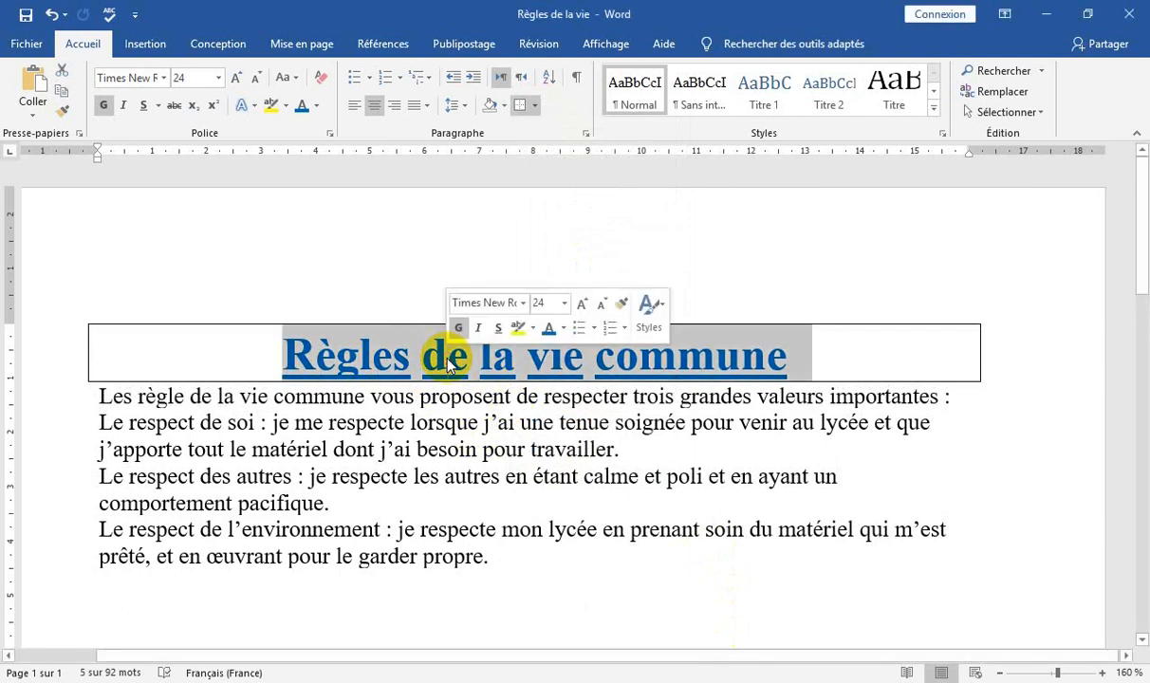
{"action": "left_click", "coordinate": [535, 110]}
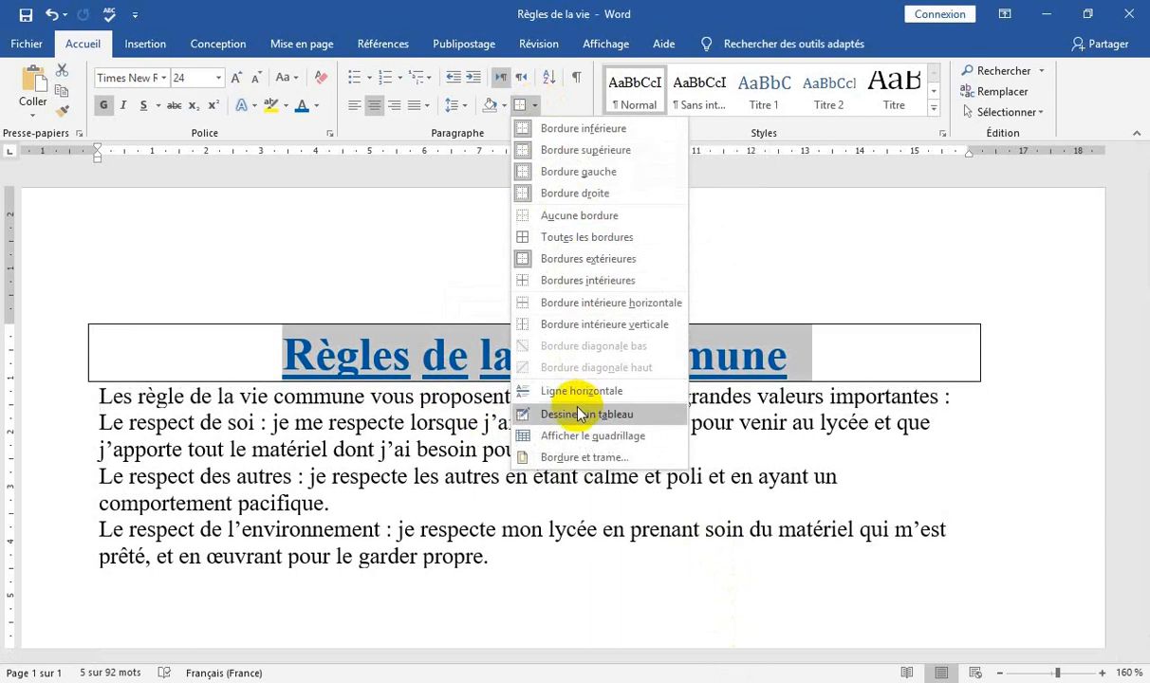
{"action": "left_click", "coordinate": [548, 456]}
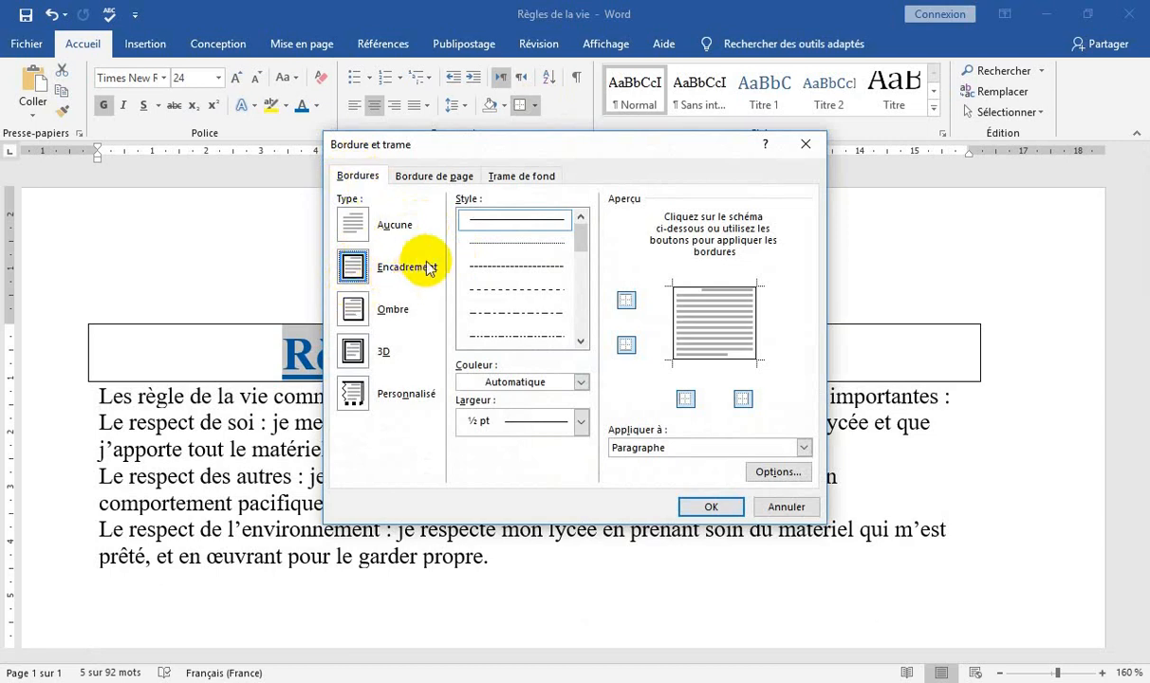
{"action": "left_click", "coordinate": [581, 343]}
{"action": "left_click", "coordinate": [582, 344]}
{"action": "left_click", "coordinate": [553, 338]}
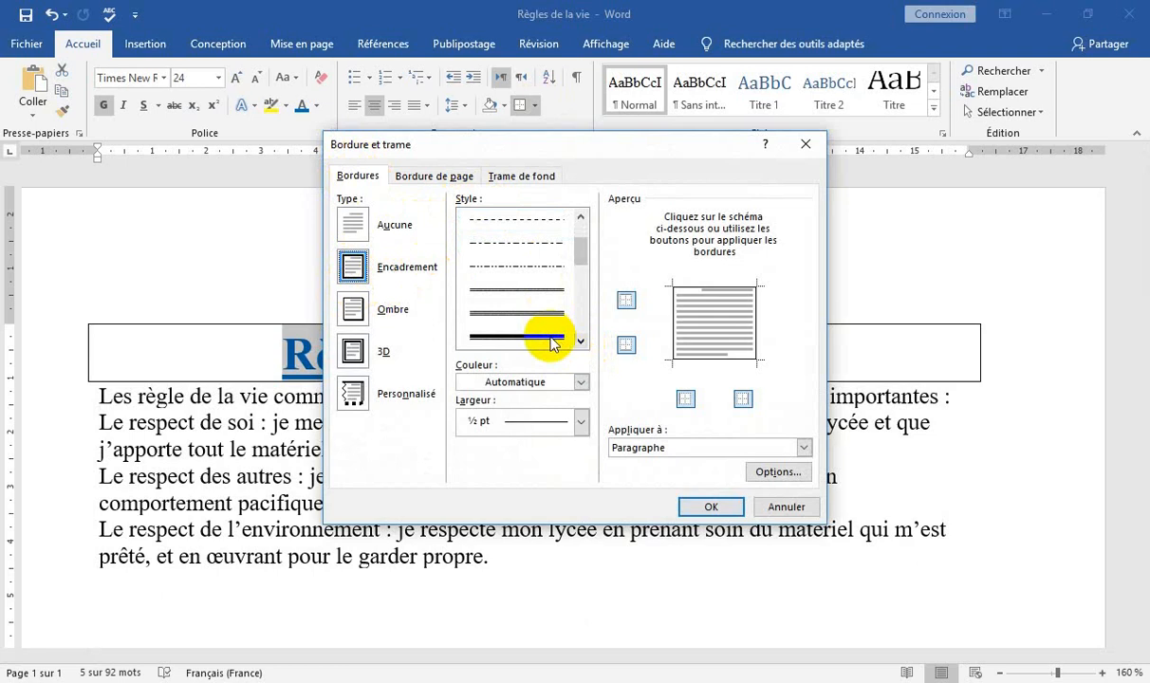
Set the title border's color to dark red and its width to 2 ¼ pt, and apply it to the paragraph.
{"action": "left_click", "coordinate": [580, 382]}
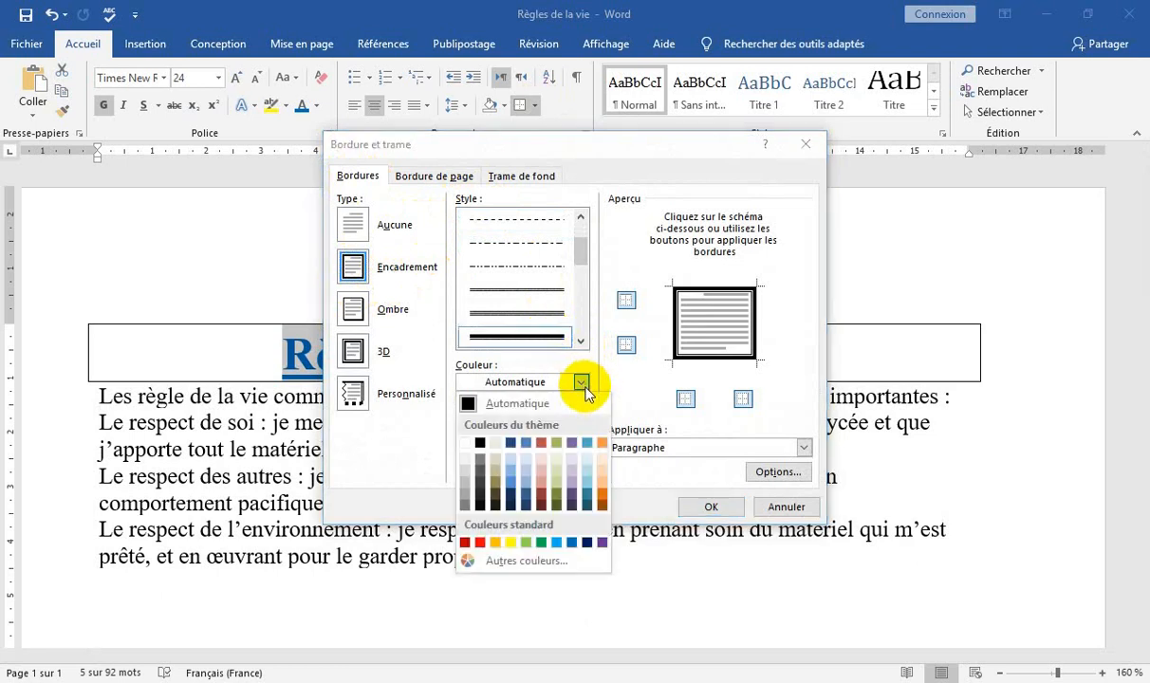
{"action": "left_click", "coordinate": [465, 542]}
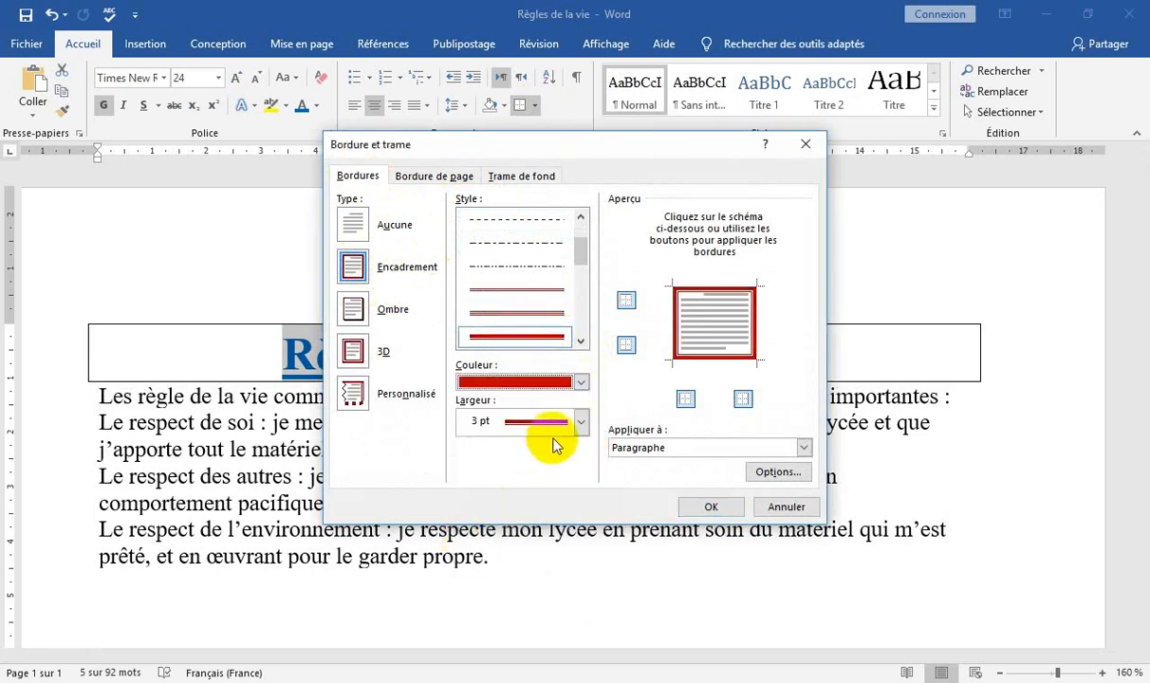
{"action": "left_click", "coordinate": [581, 421]}
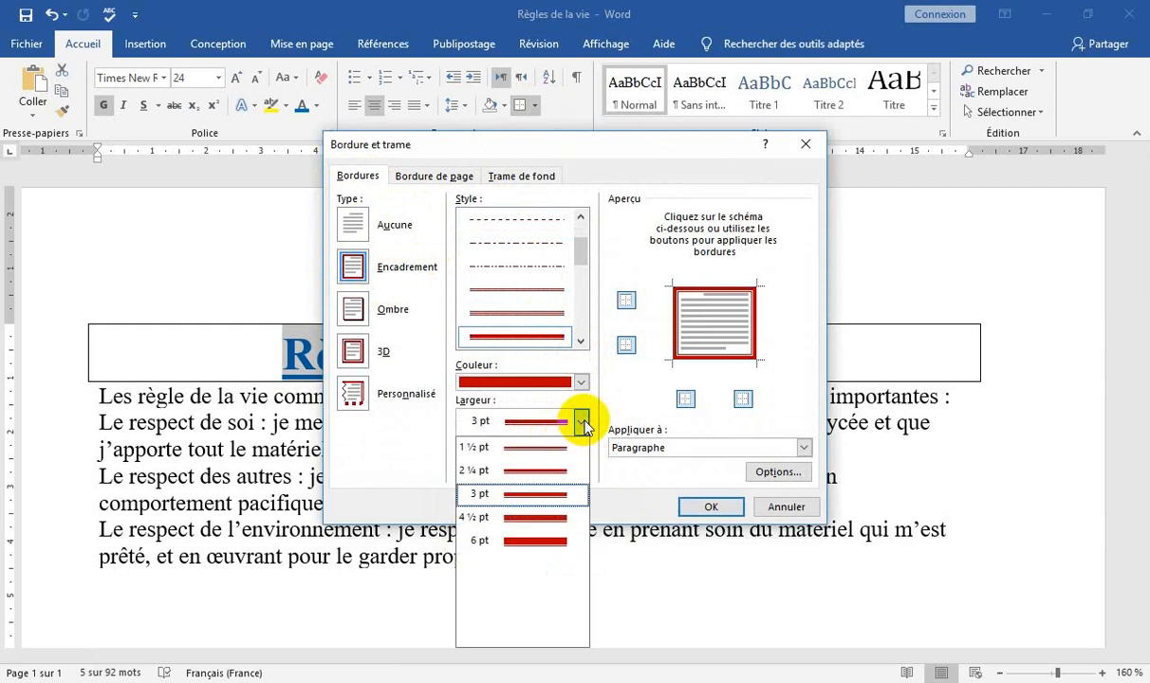
{"action": "left_click", "coordinate": [524, 469]}
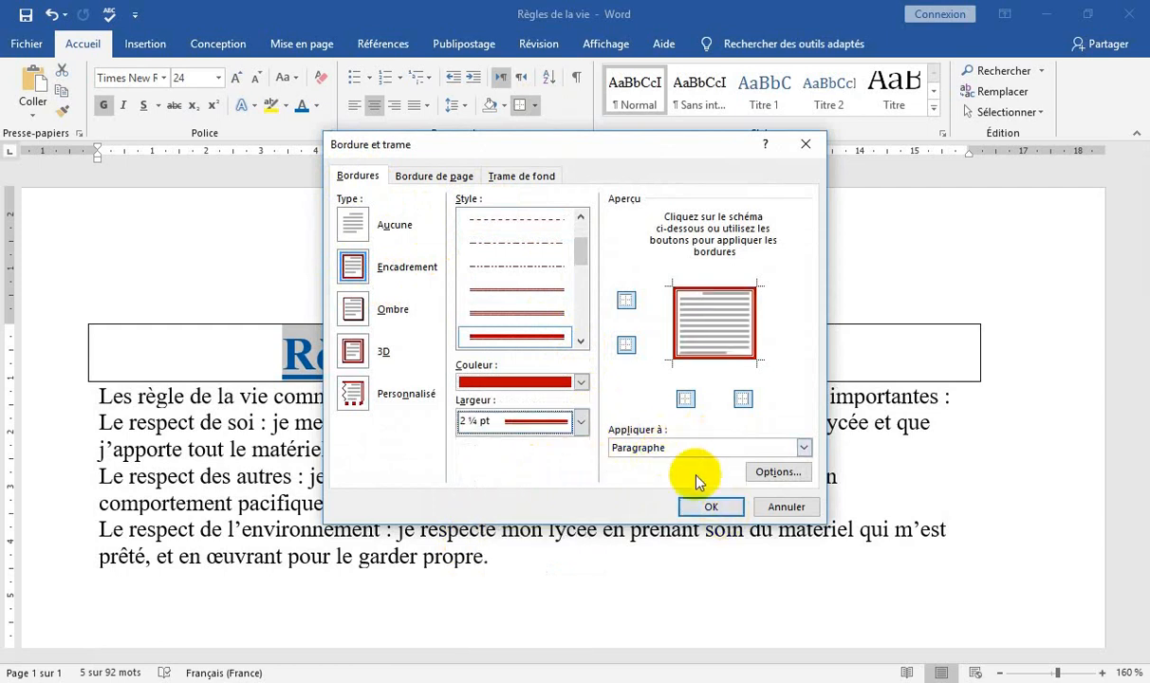
{"action": "left_click", "coordinate": [711, 507]}
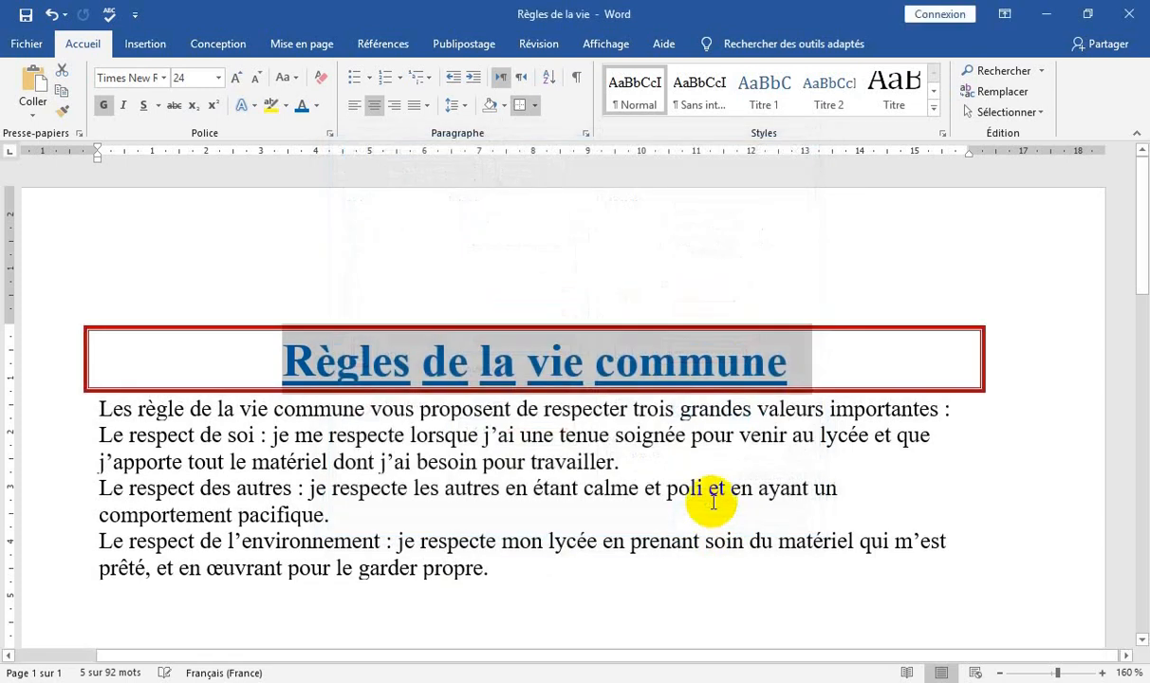